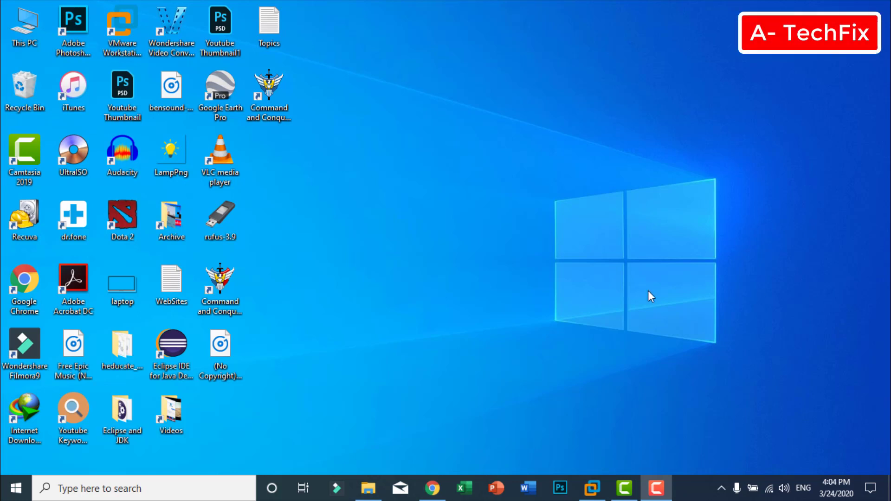
Check the Windows 10 Pro VL X64 1909 ISO file in D:\softwares\ISO in File Explorer, then minimize the window
click(122, 26)
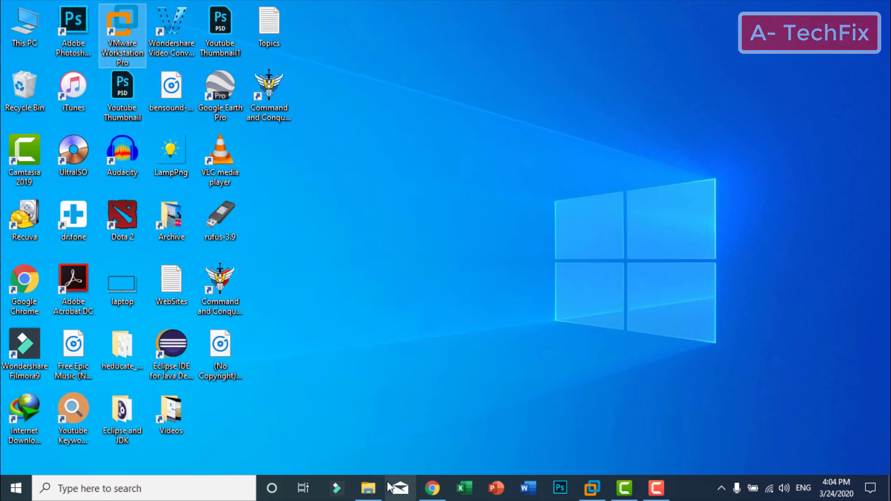
click(370, 489)
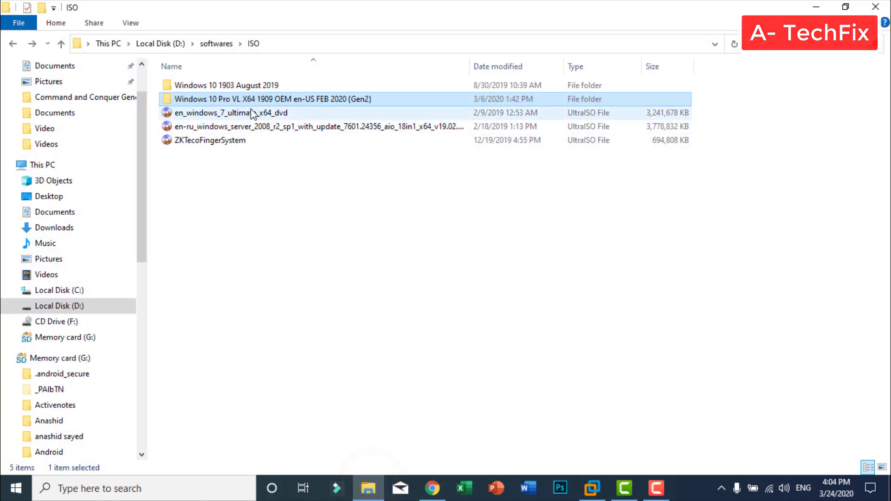
mouse_move(238, 102)
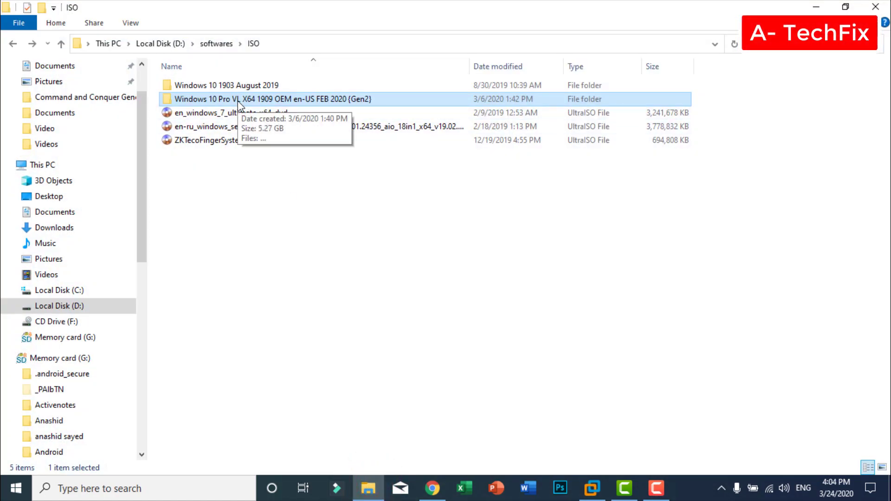
double_click(225, 101)
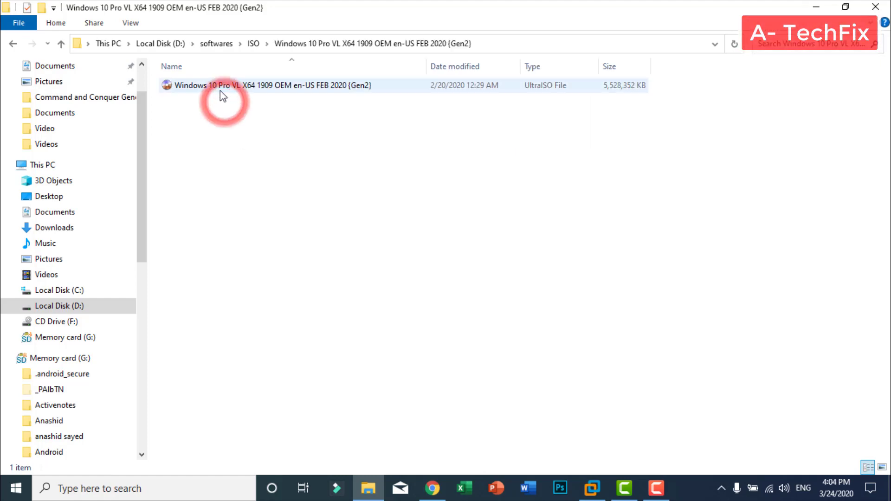
click(413, 139)
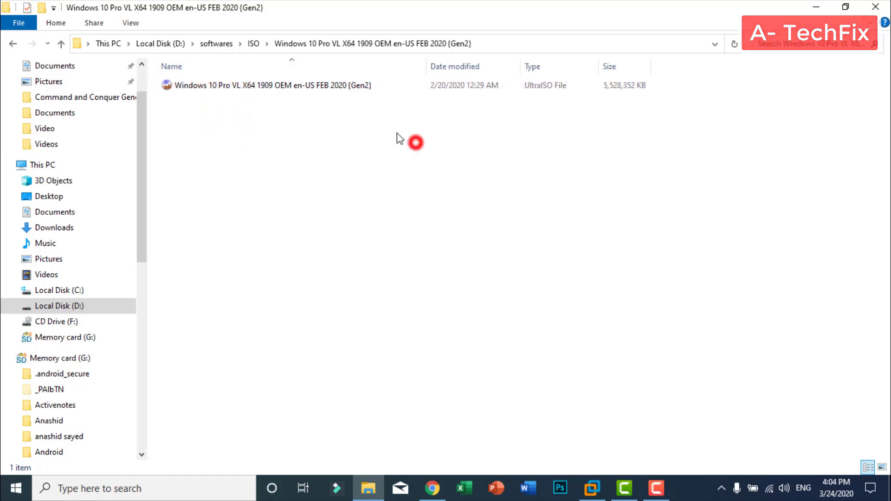
click(330, 85)
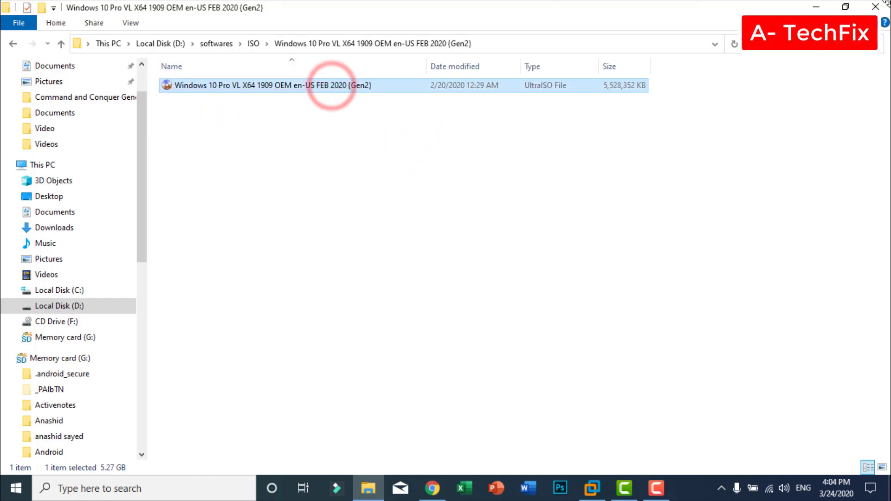
click(816, 7)
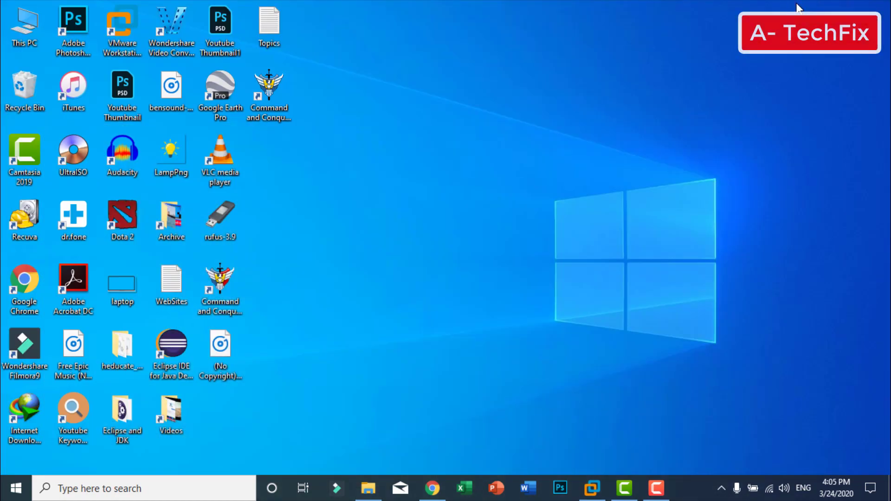
Switch to VMware Workstation and start a new virtual machine with the Typical (recommended) configuration
click(591, 488)
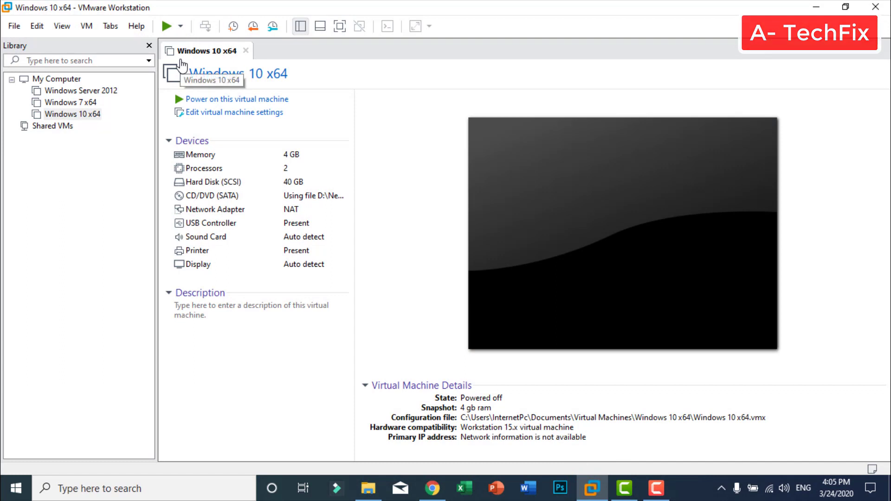
click(18, 29)
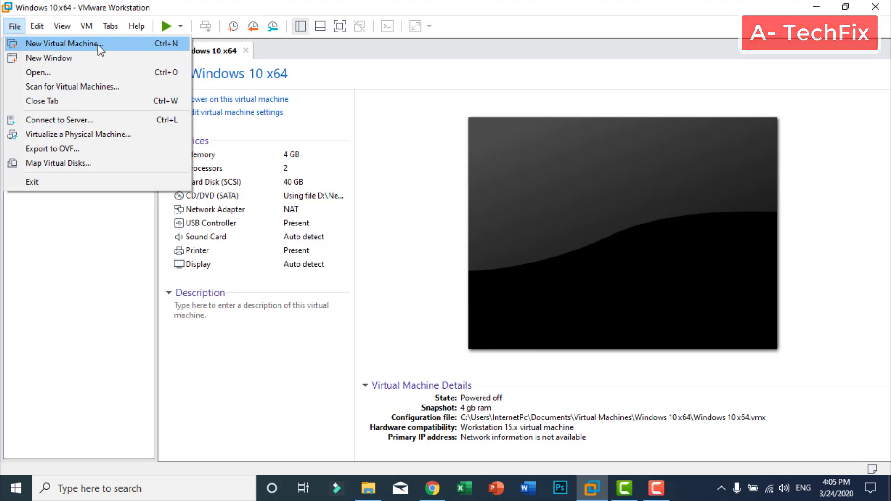
click(126, 43)
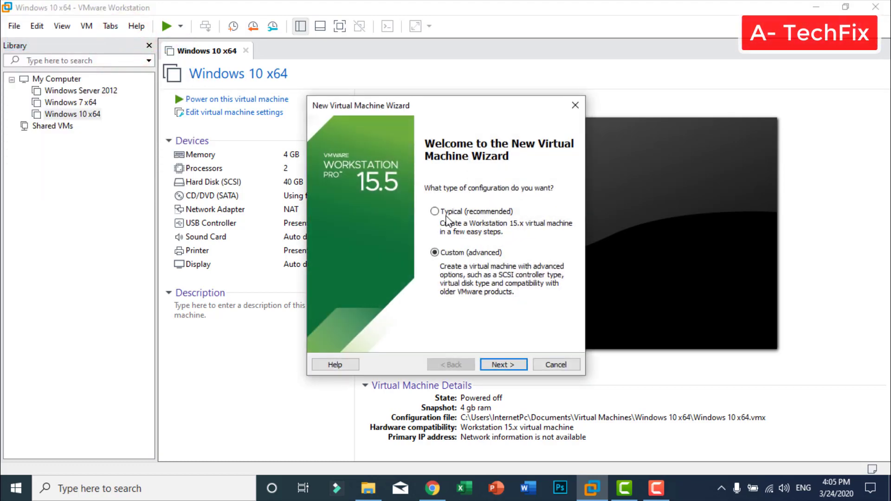
drag(458, 111, 434, 83)
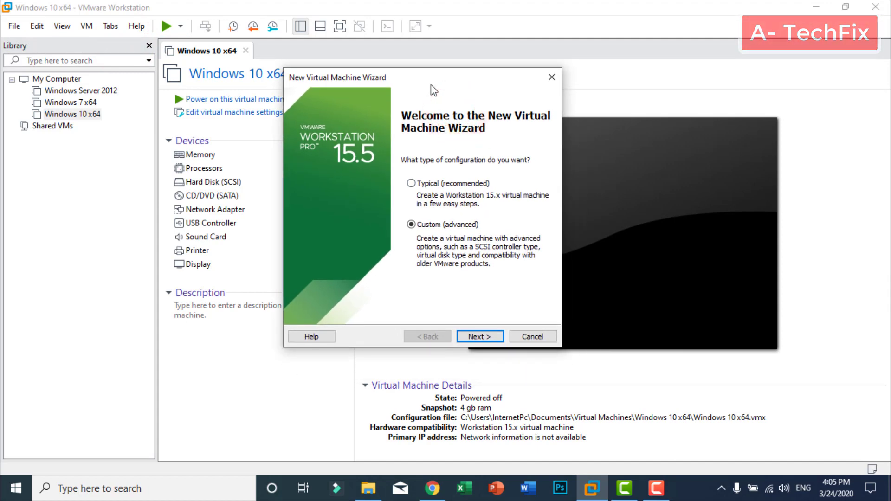
click(441, 186)
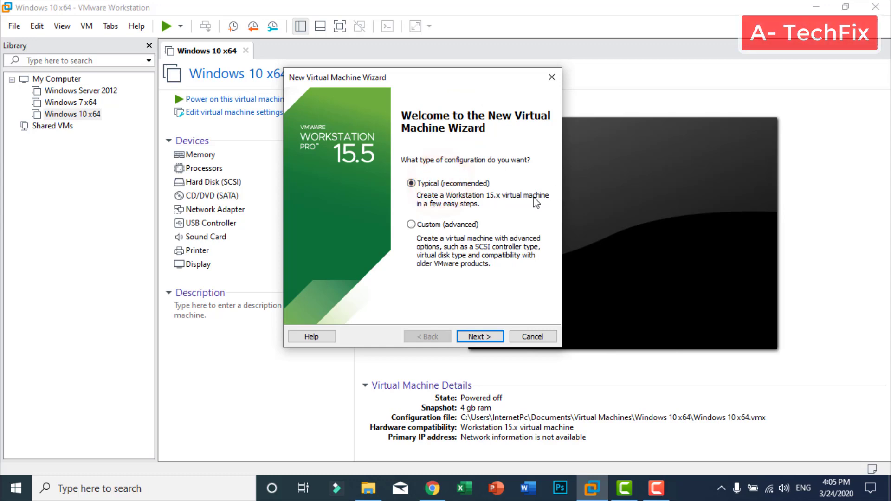
click(497, 338)
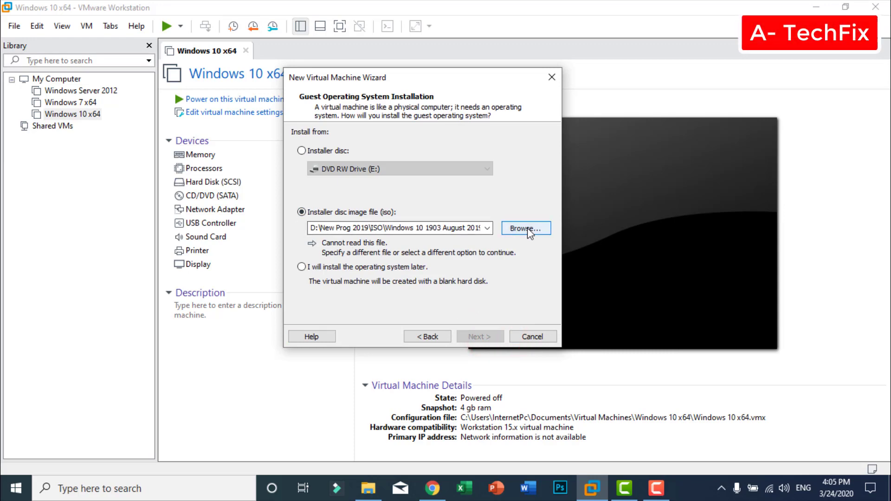
Browse for the installer disc image and open the softwares\ISO folder on Local Disk (D:)
click(539, 230)
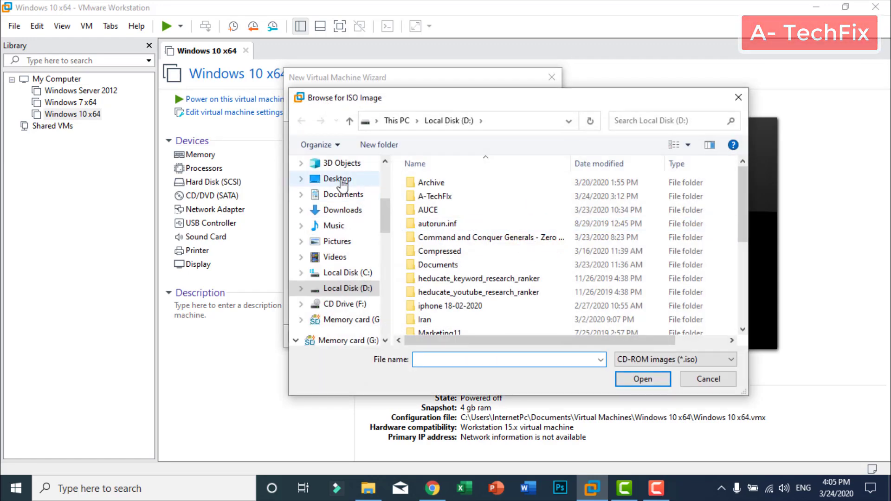
click(342, 180)
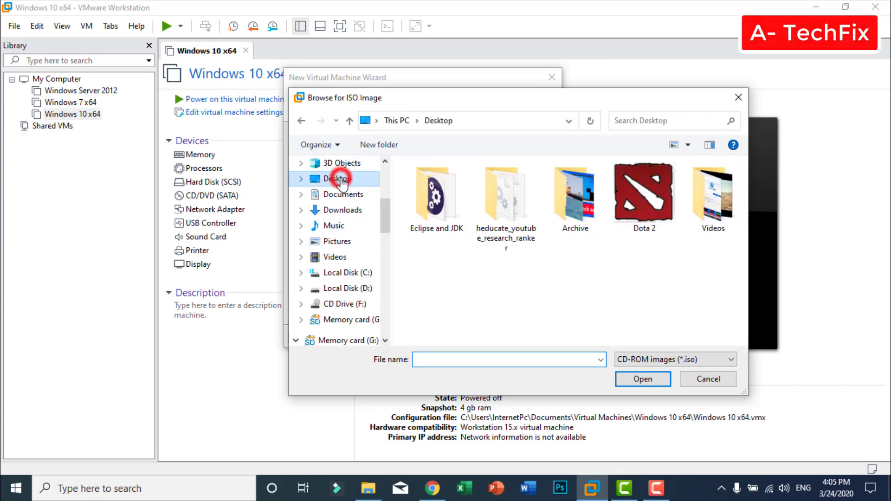
click(346, 287)
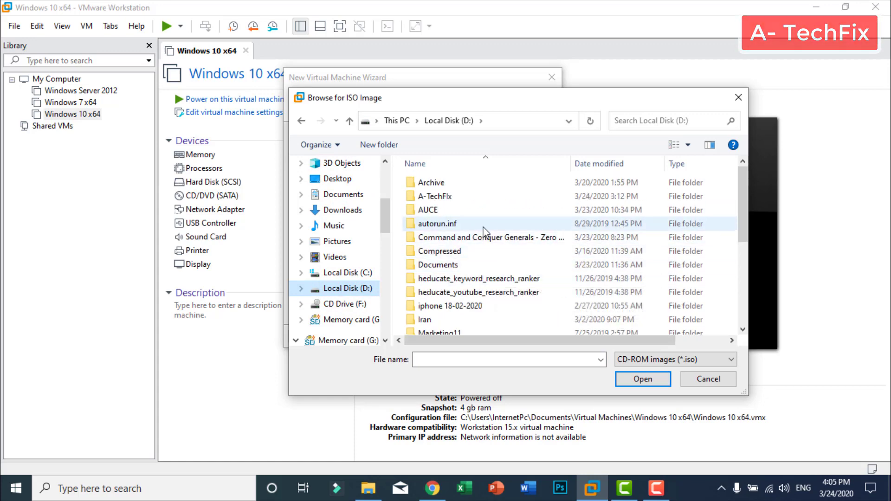
scroll(484, 230, down, 2)
scroll(460, 267, up, 1)
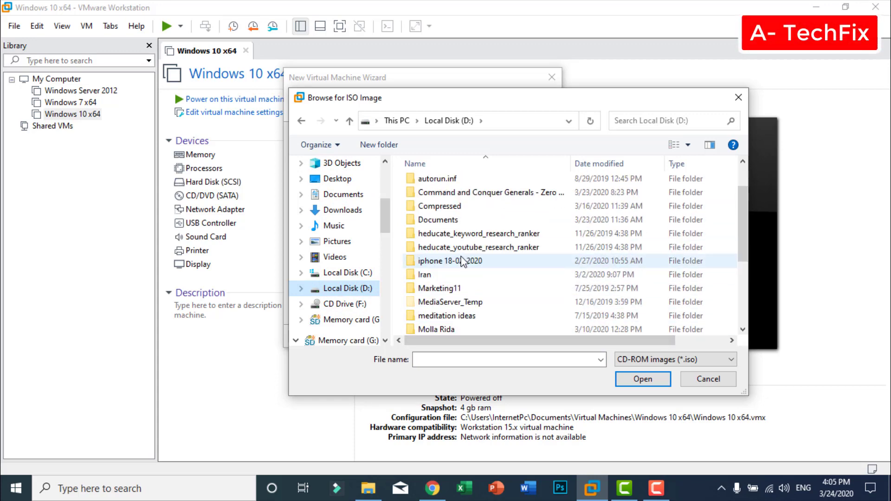
scroll(462, 263, up, 1)
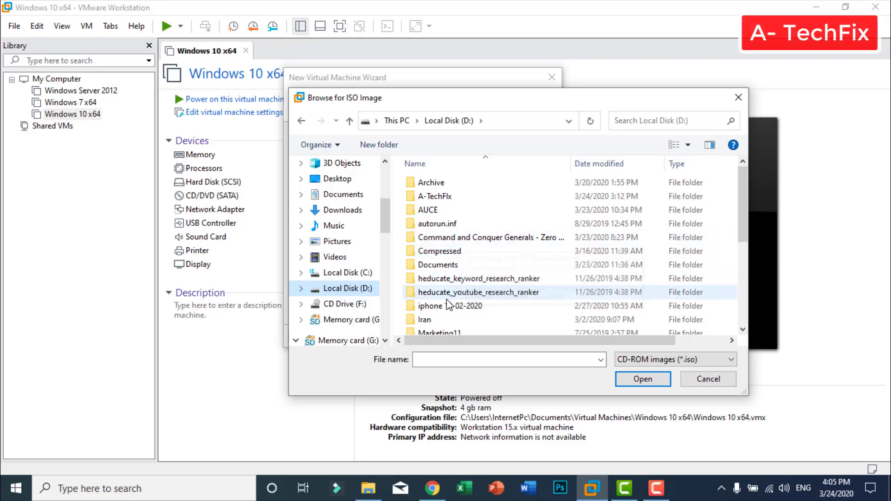
scroll(418, 267, down, 4)
click(450, 274)
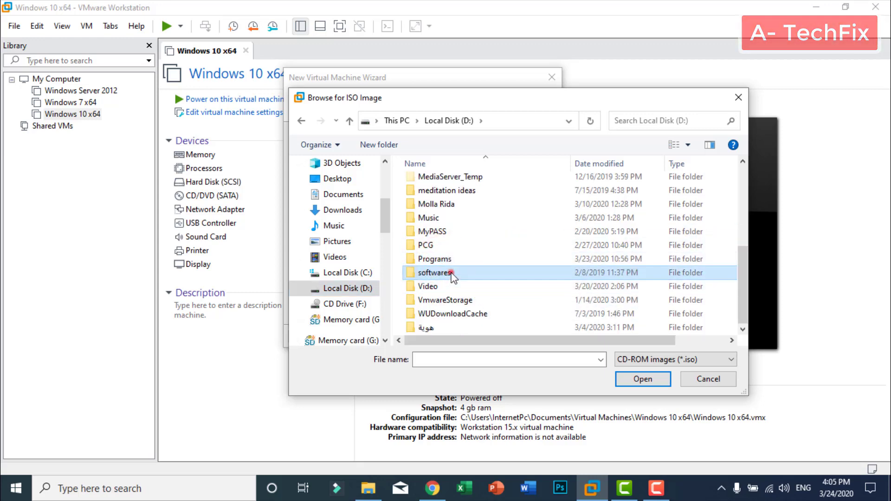
double_click(451, 273)
double_click(455, 182)
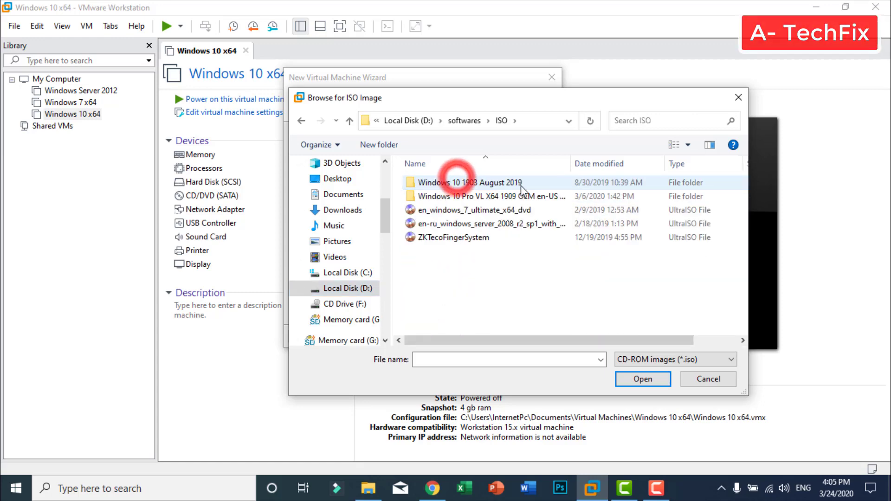
Choose the Windows 10 Pro VL X64 1909 OEM en-US FEB 2020 {Gen2} image from its folder as the installer and continue
double_click(520, 197)
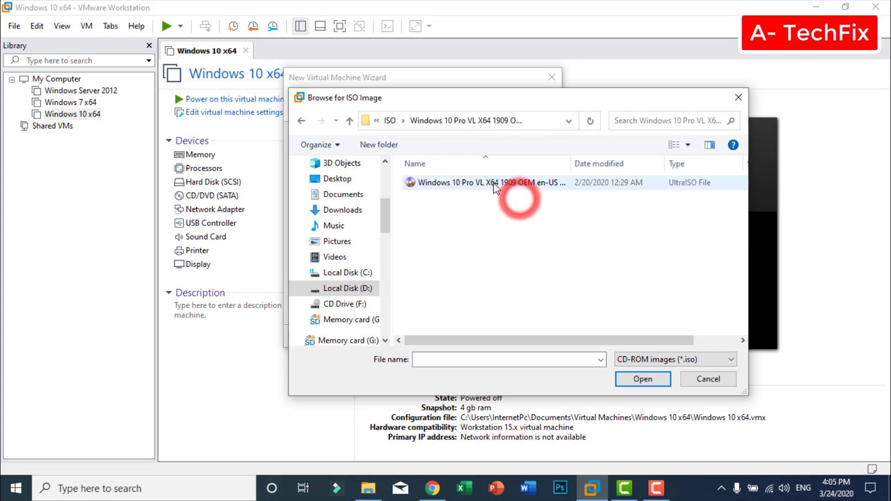
double_click(571, 163)
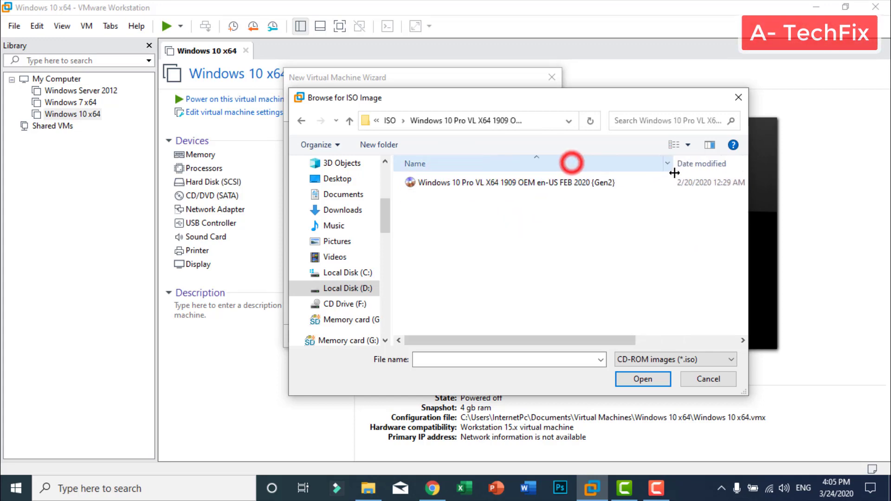
double_click(517, 182)
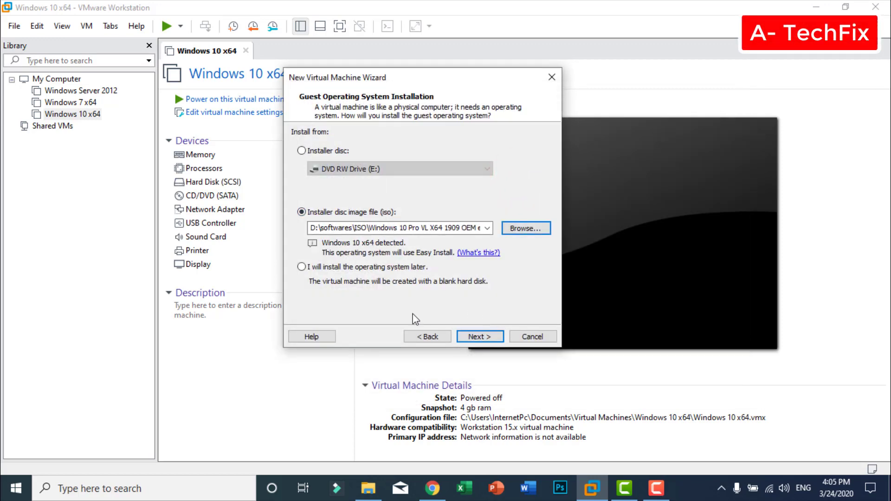
click(492, 338)
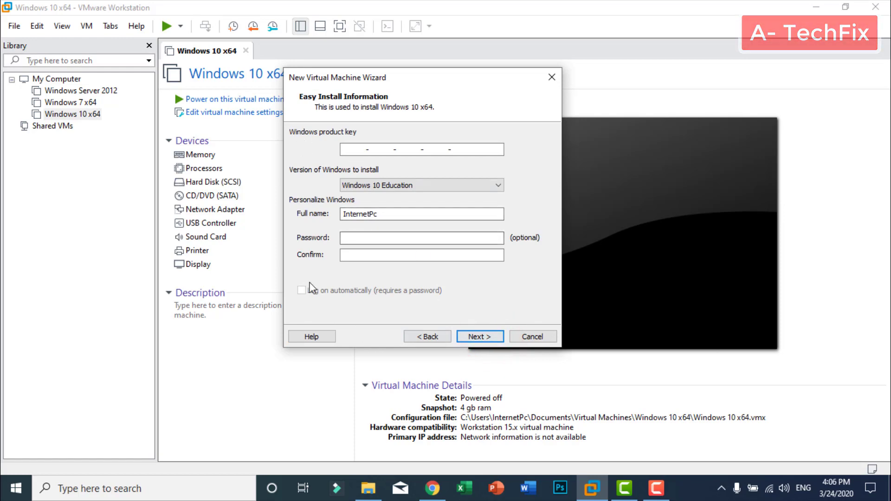
Leave the Easy Install details at their defaults and accept the virtual machine name Windows 10 x64 (2) with its default location
click(489, 337)
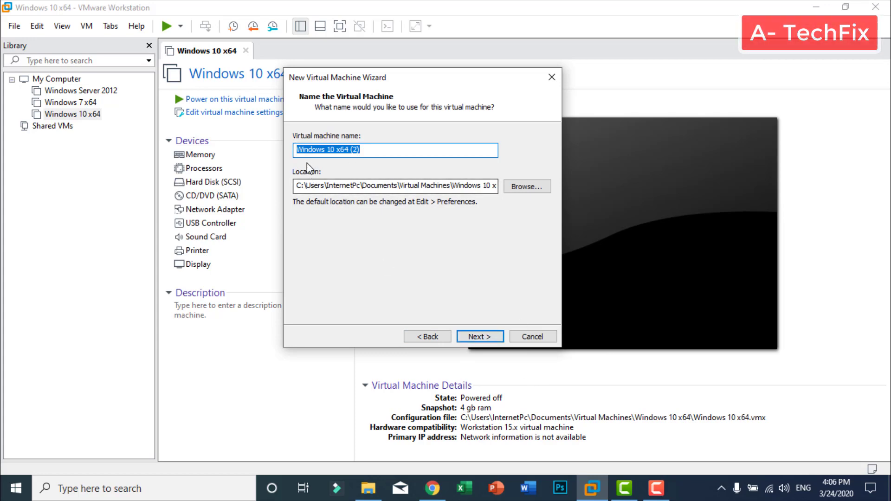
click(371, 151)
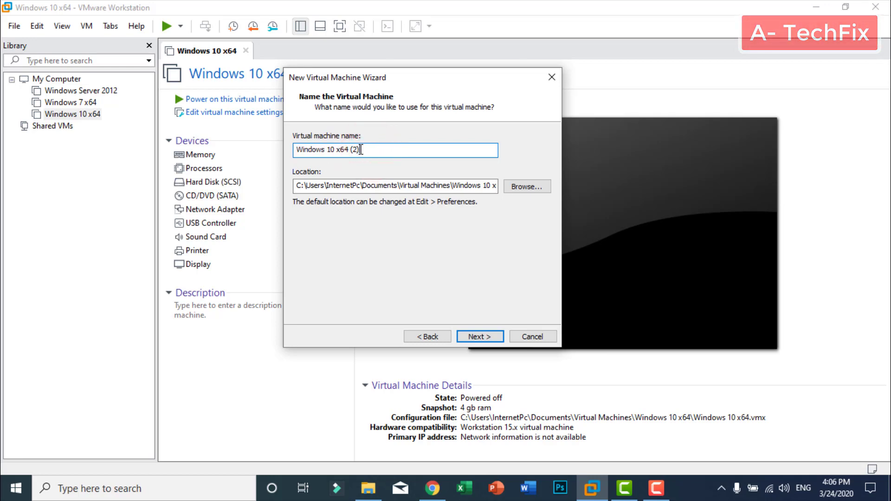
drag(361, 149, 353, 149)
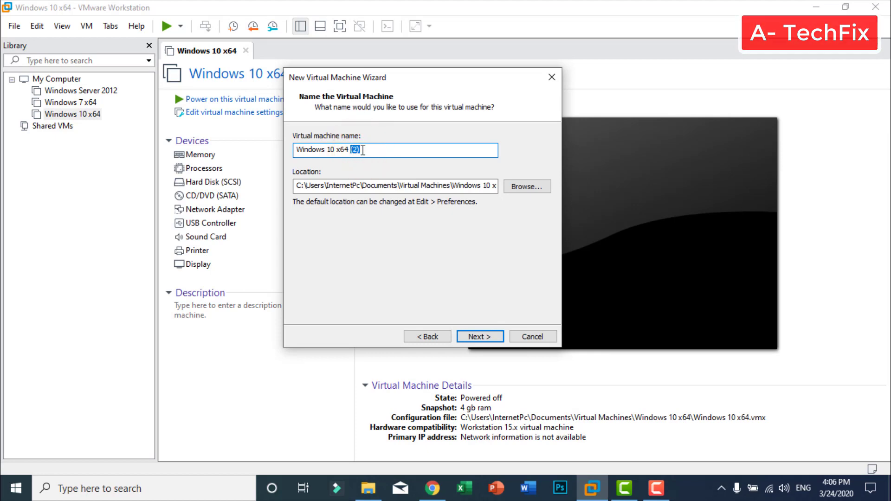
click(362, 150)
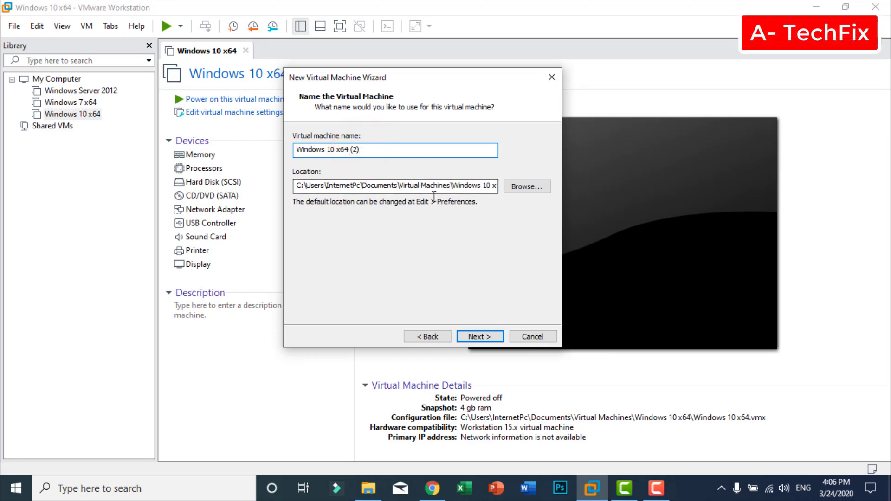
click(492, 336)
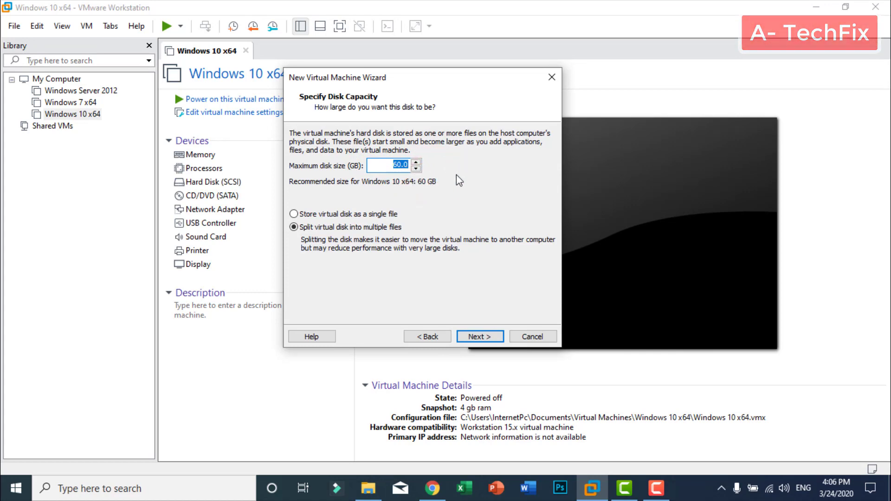
Keep the maximum disk size at 60 GB, store the virtual disk as a single file, and continue to the summary
click(374, 192)
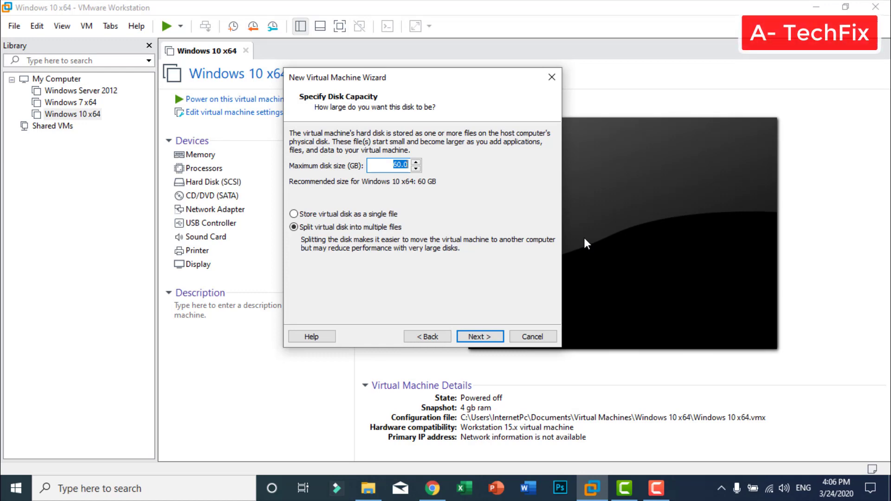
click(308, 213)
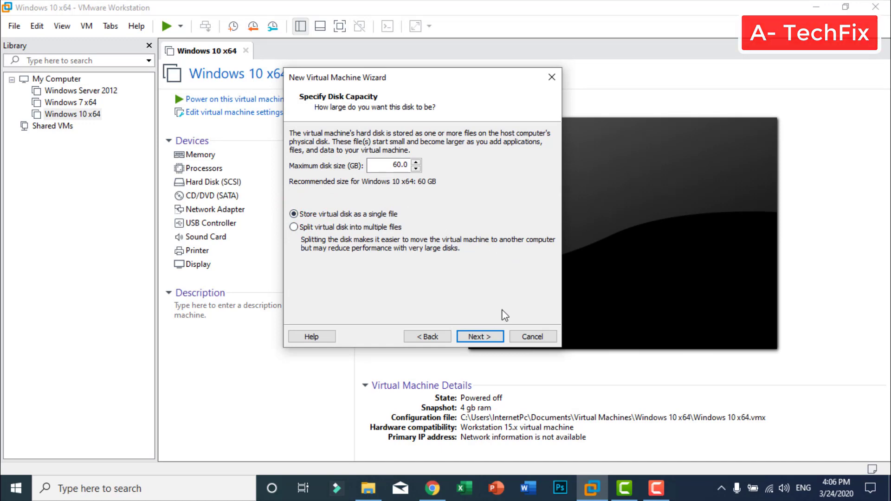
click(488, 335)
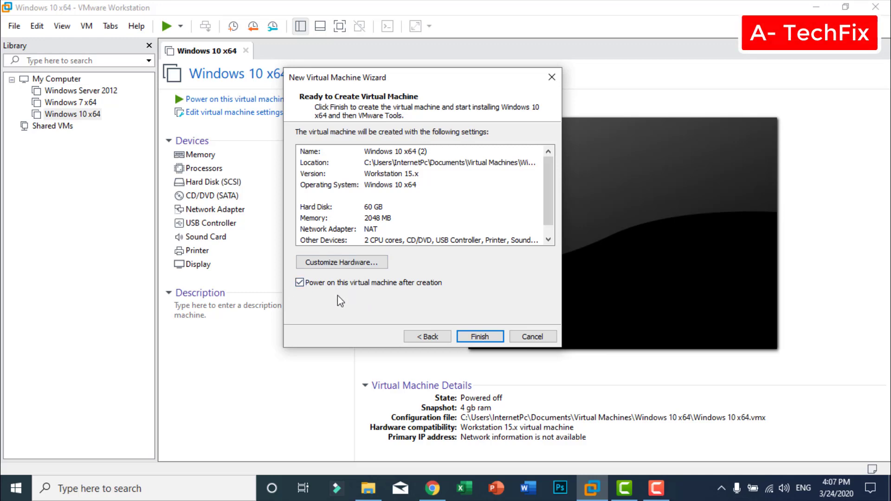
Customize the virtual machine's hardware by setting its memory to 4096 MB
click(372, 265)
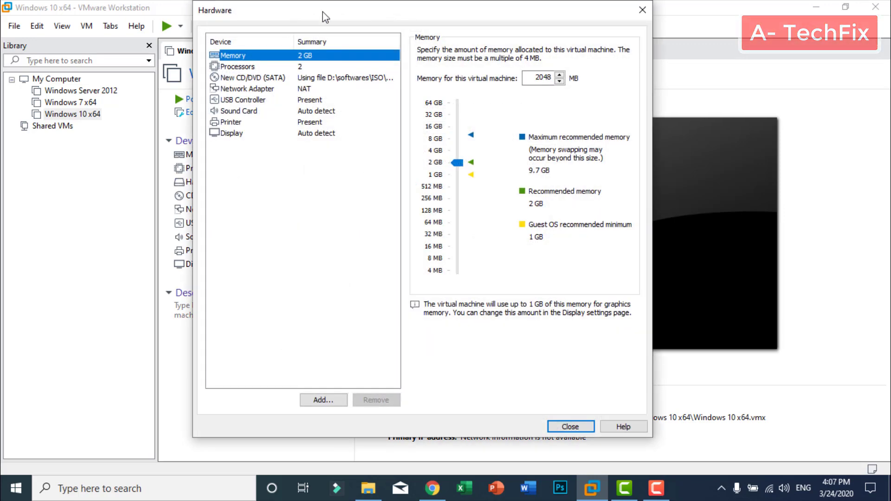
drag(323, 13, 348, 26)
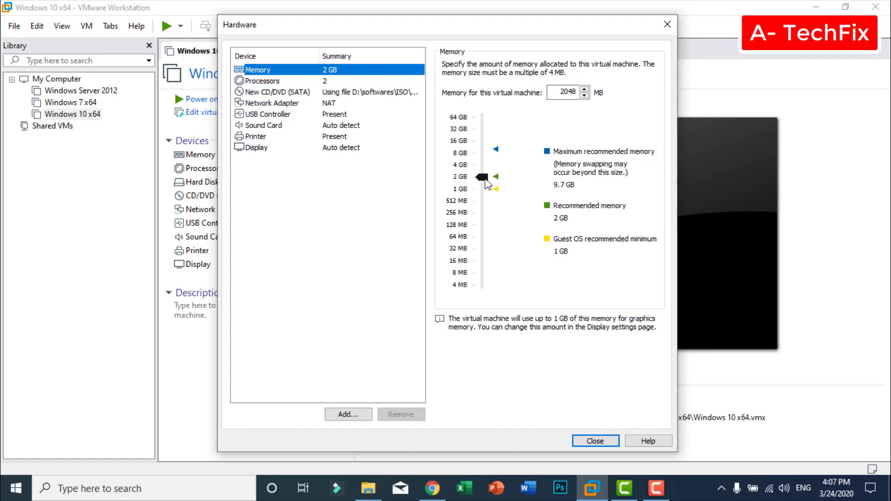
drag(483, 179, 484, 165)
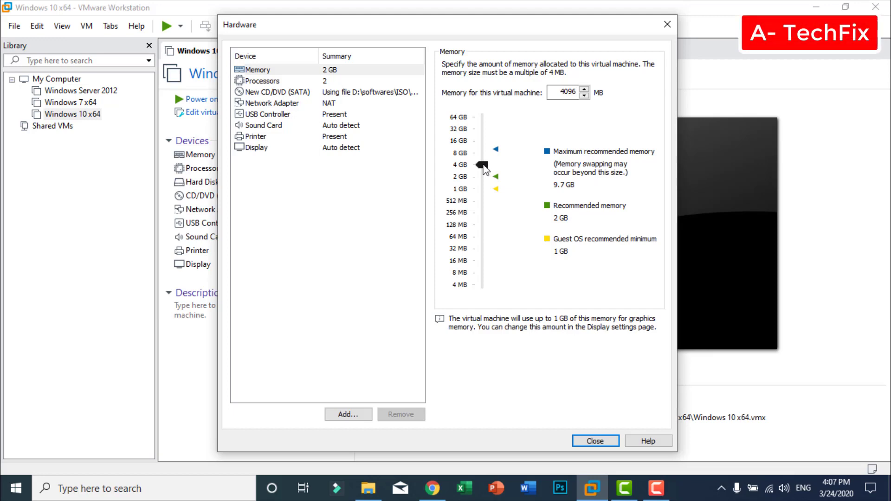
Set the virtual machine's processors to 2, with 1 core per processor
click(263, 81)
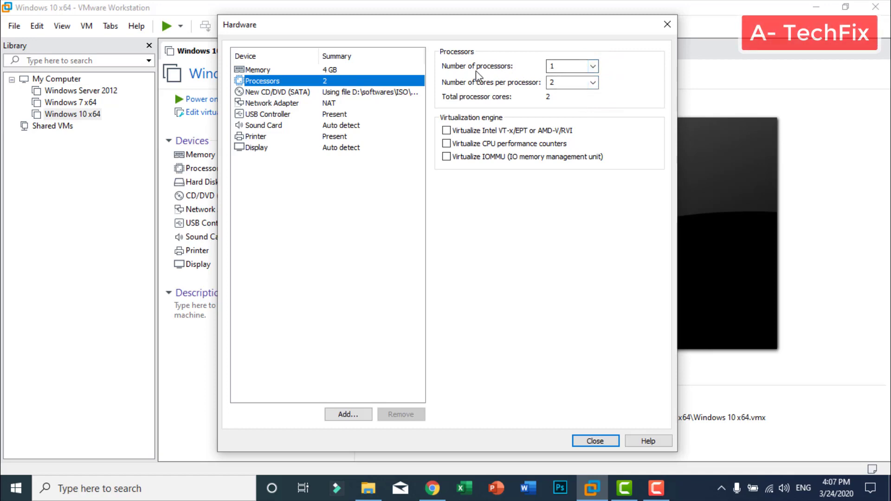
click(594, 66)
click(576, 82)
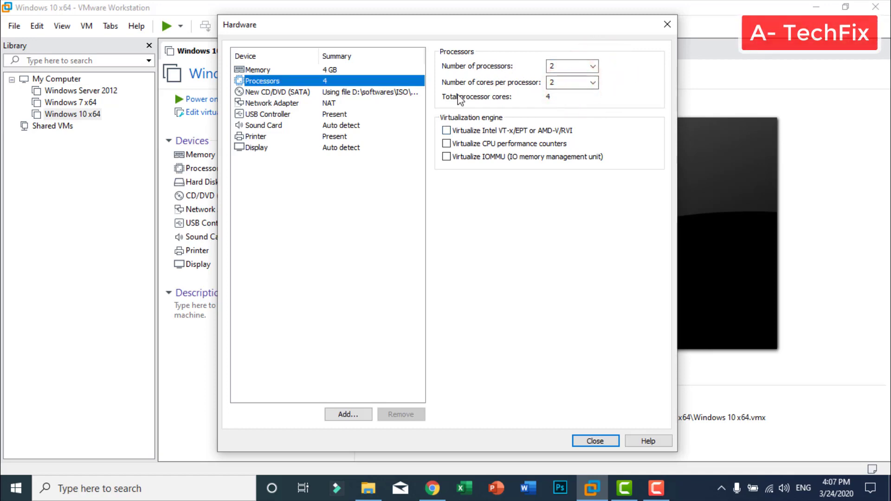
click(517, 98)
click(552, 99)
click(593, 82)
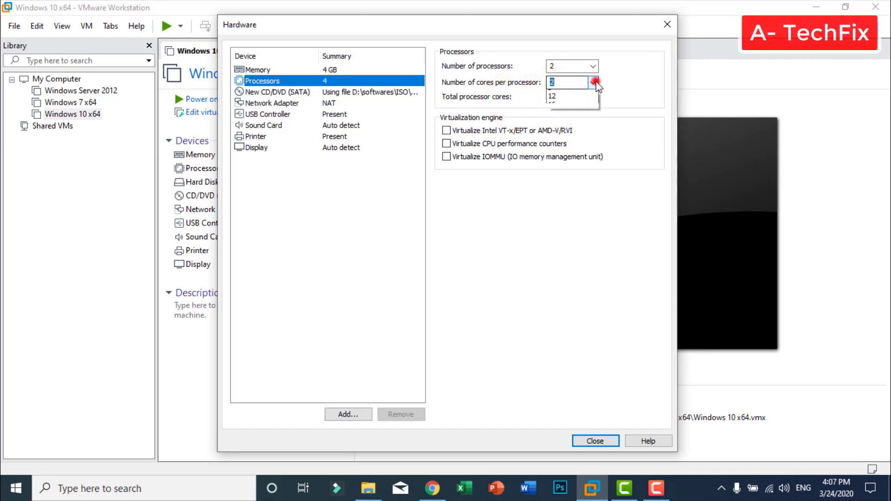
click(578, 96)
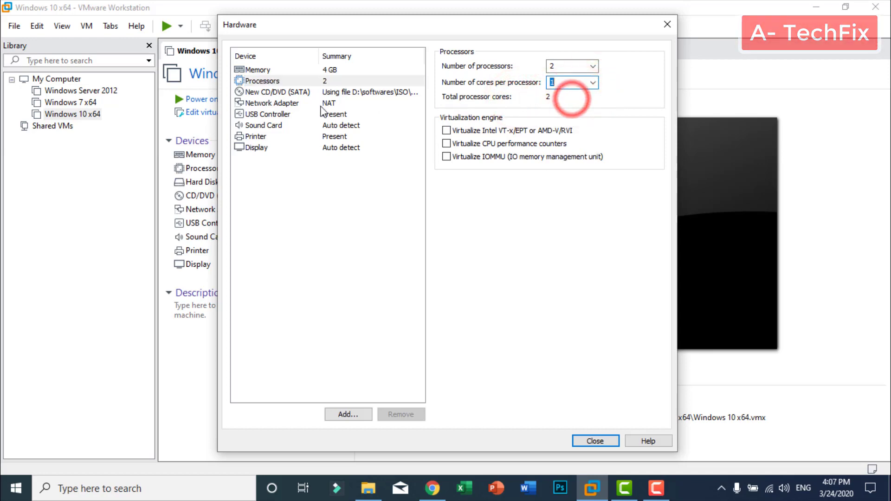
Review the CD/DVD, network adapter, USB controller and memory settings, and finish creating the virtual machine with automatic power-on
click(292, 91)
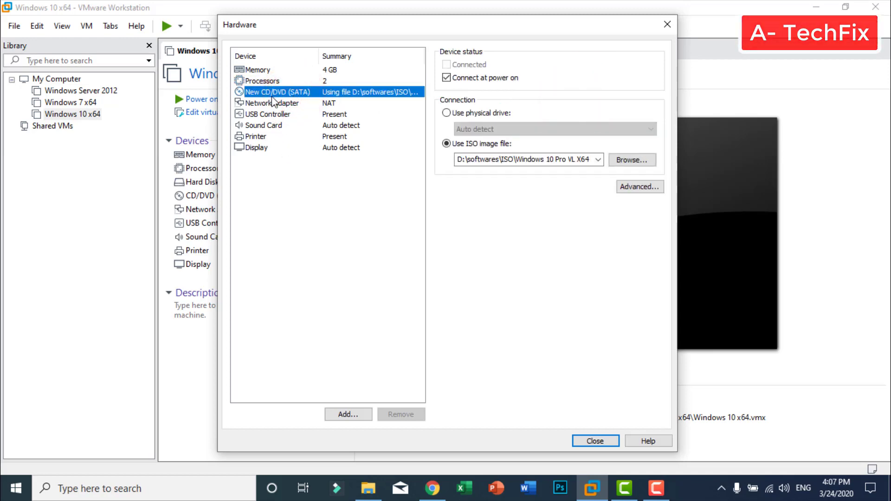
click(287, 103)
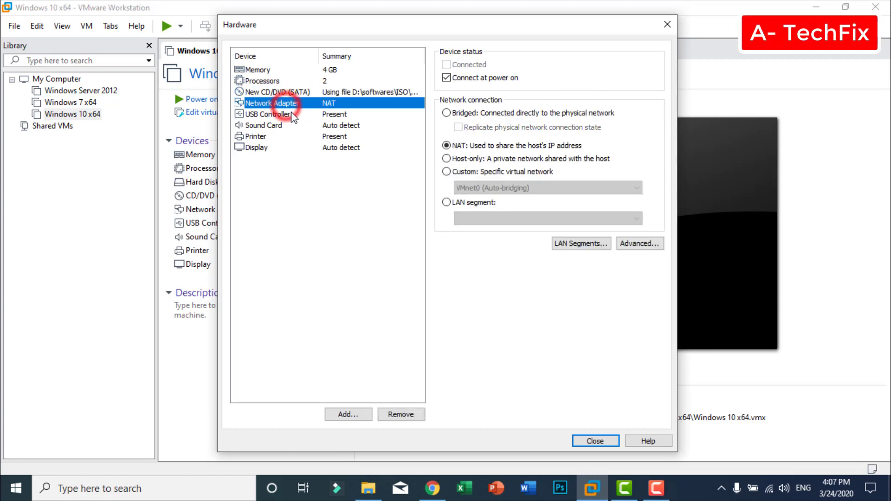
click(287, 114)
click(293, 212)
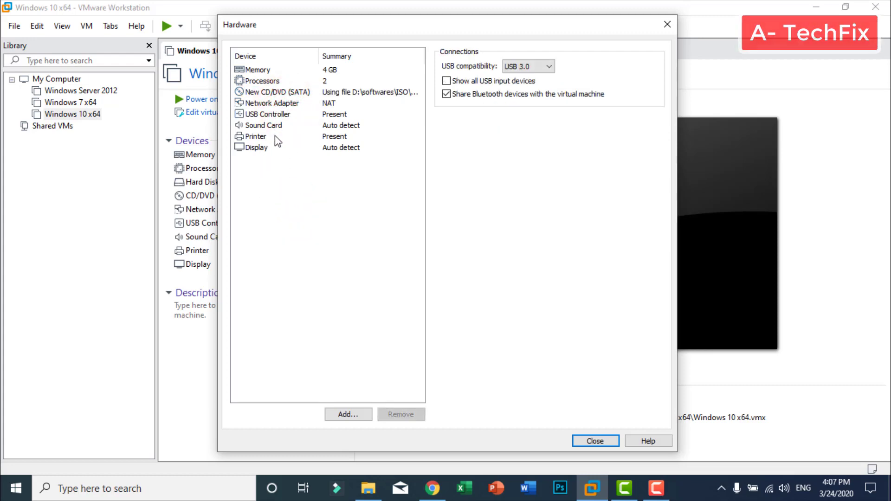
click(322, 177)
click(291, 70)
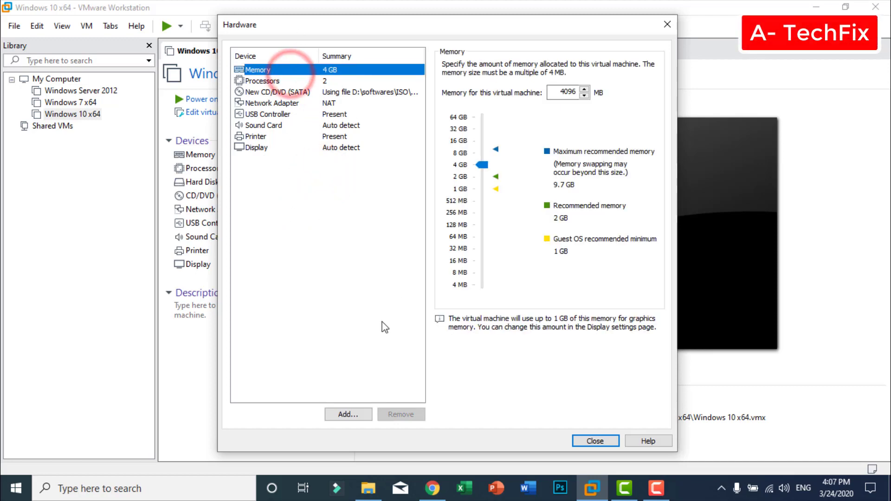
click(591, 440)
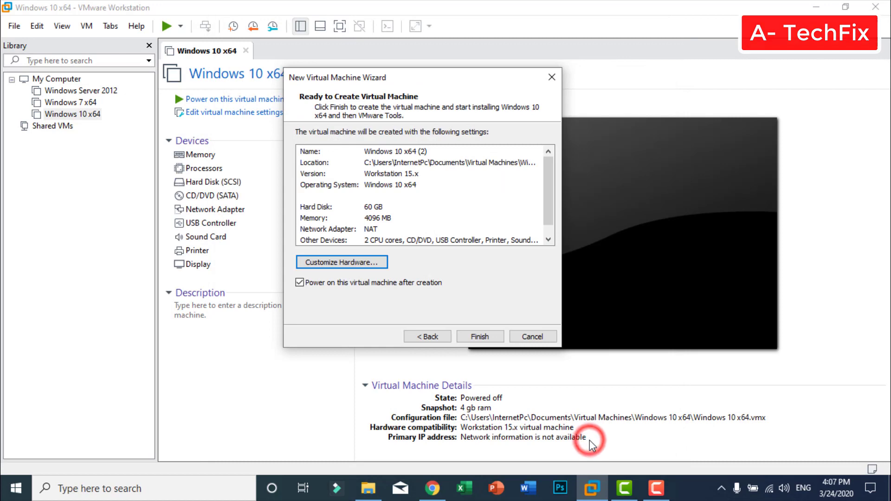
click(483, 336)
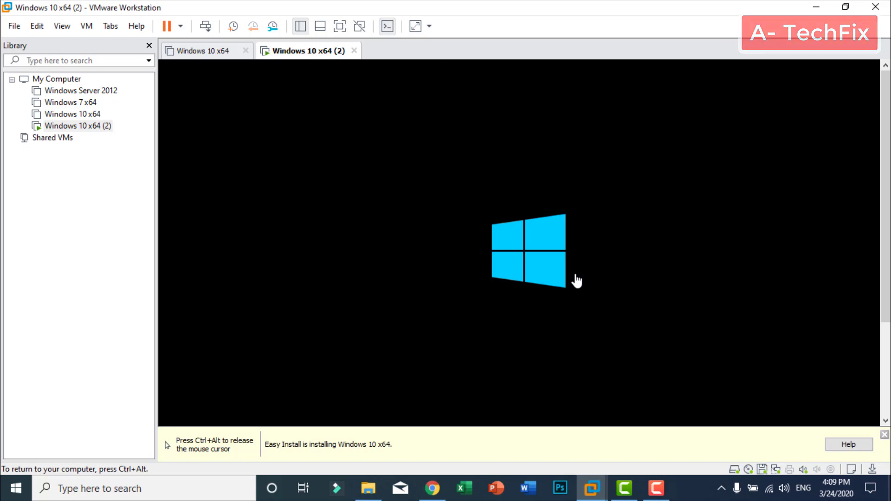
Dismiss the Easy Install message bar and switch the running Windows 10 x64 (2) virtual machine to full screen
key(ctrl+alt)
click(885, 435)
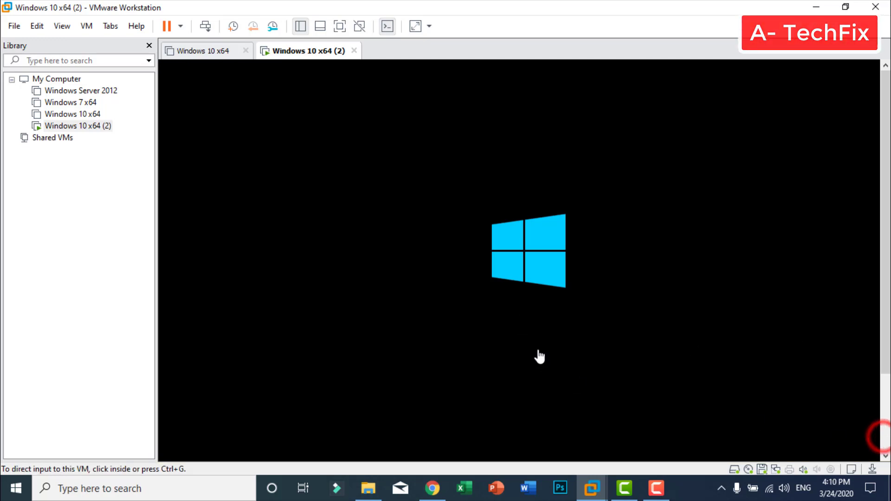
click(539, 356)
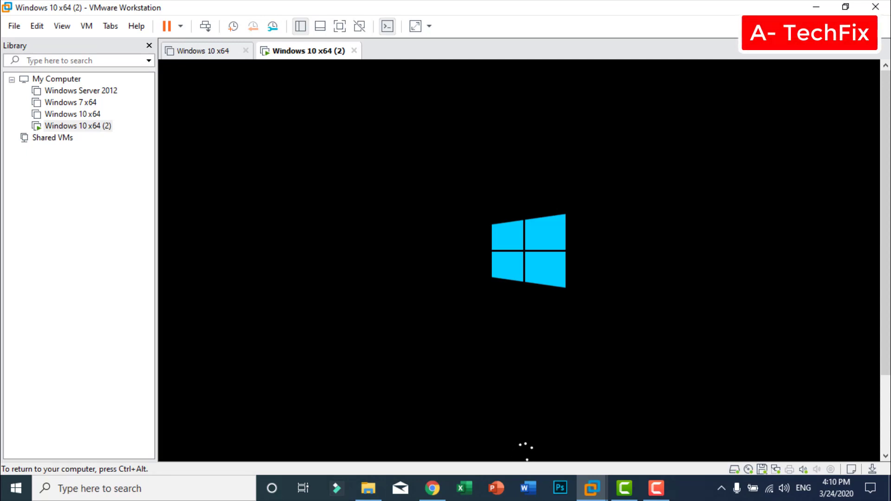
key(ctrl+alt)
drag(882, 289, 885, 388)
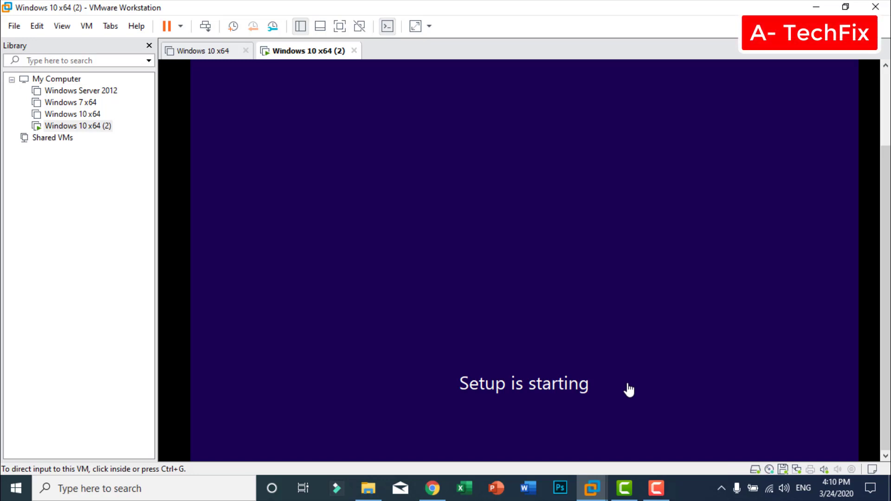
click(622, 353)
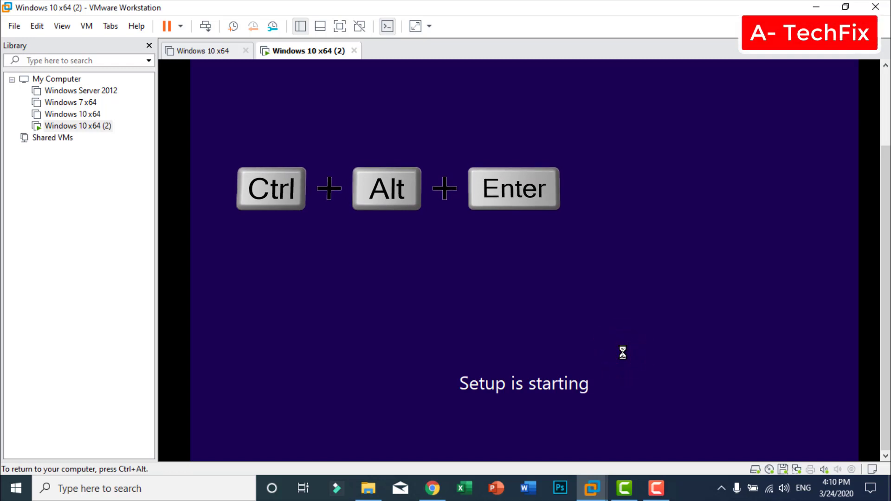
key(ctrl+alt+Return)
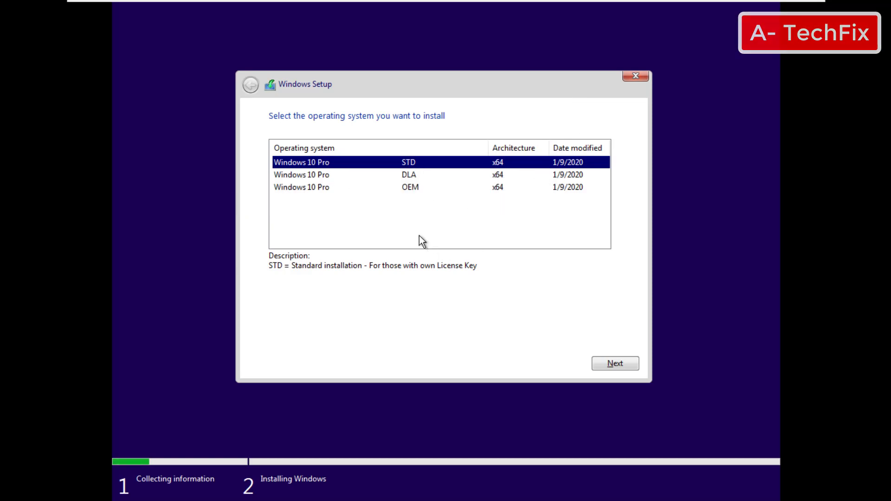
Choose the Windows 10 Pro DLA x64 edition as the operating system to install and continue
click(330, 175)
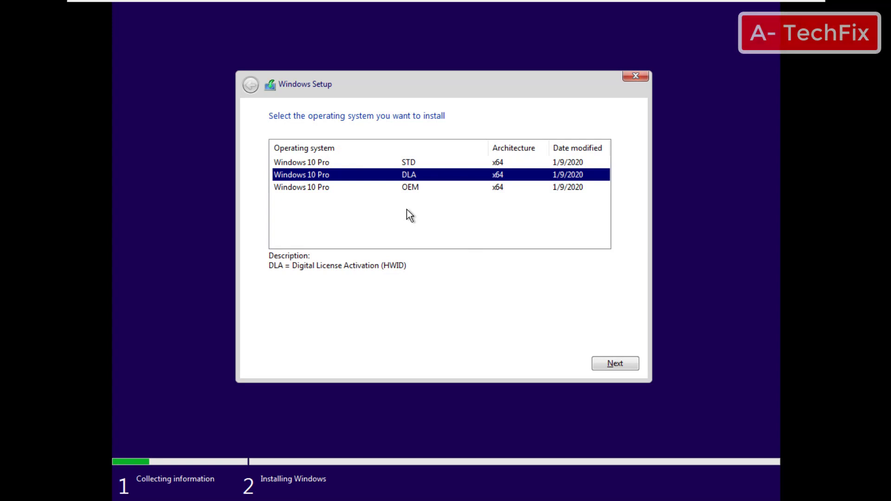
click(624, 364)
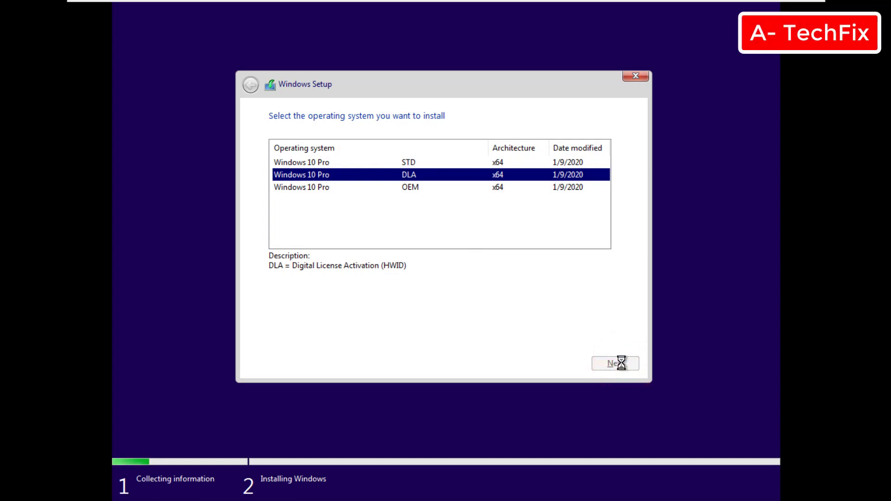